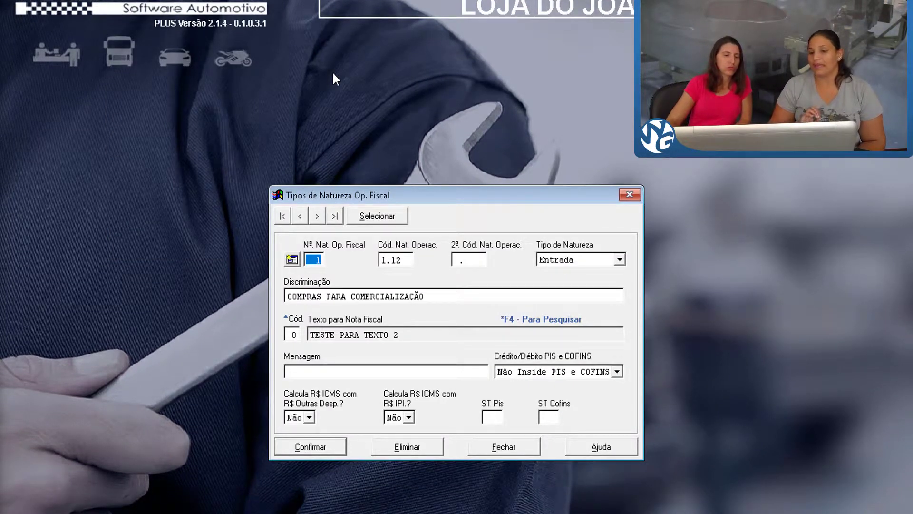
{"action": "left_click", "coordinate": [290, 263]}
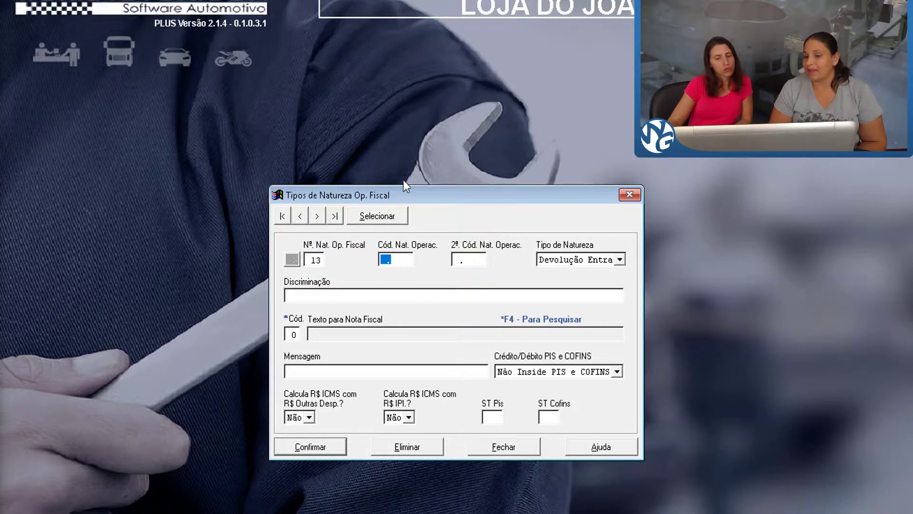
{"action": "left_click", "coordinate": [615, 262]}
{"action": "left_click", "coordinate": [479, 375]}
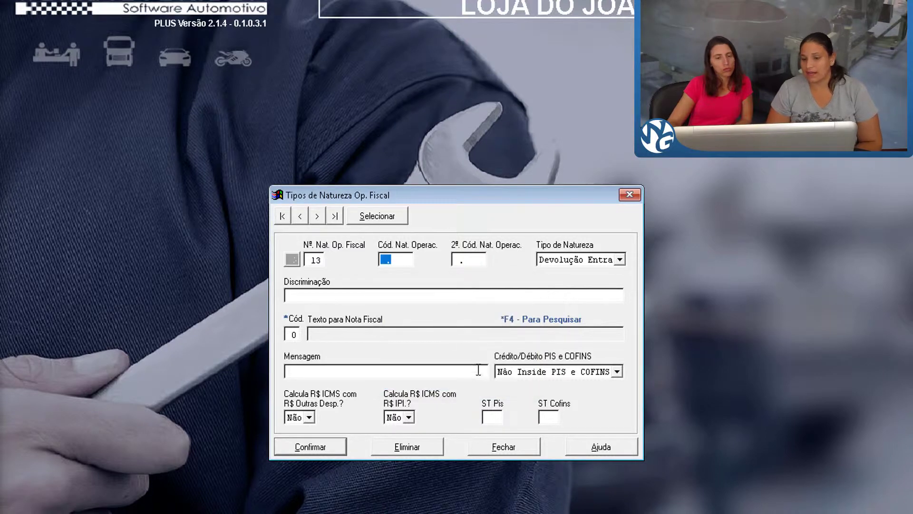
Load fiscal operation nature 11, VENDAS DE MERCADORIAS DENTRO DO ESTADO, and review the available nature types, keeping Saida.
{"action": "left_click", "coordinate": [397, 220]}
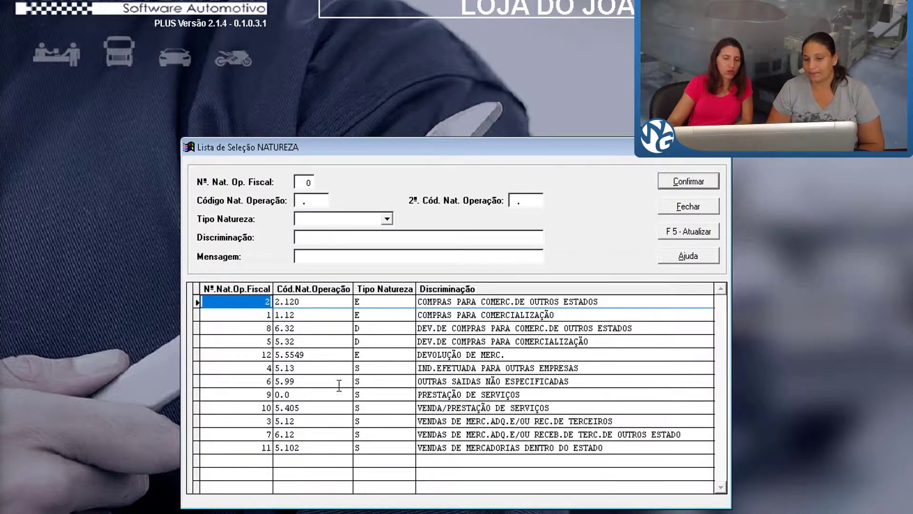
{"action": "double_click", "coordinate": [300, 448]}
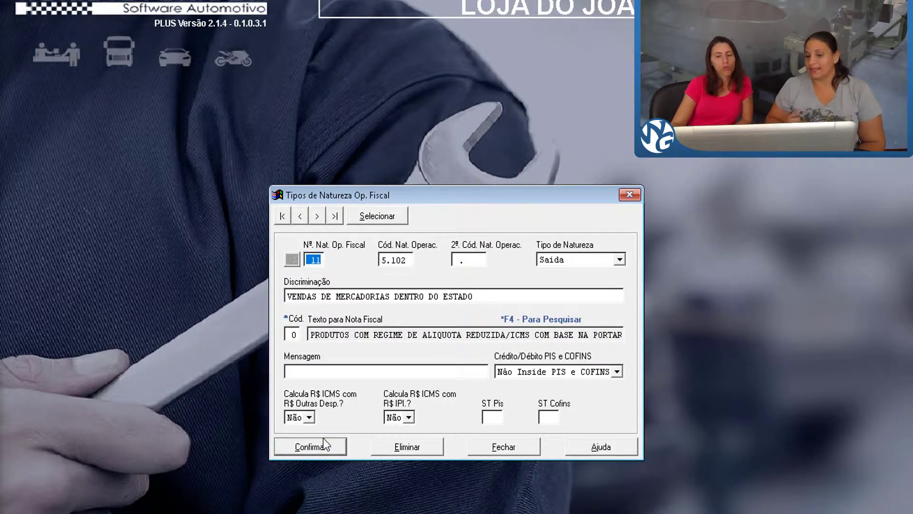
{"action": "left_click", "coordinate": [590, 263]}
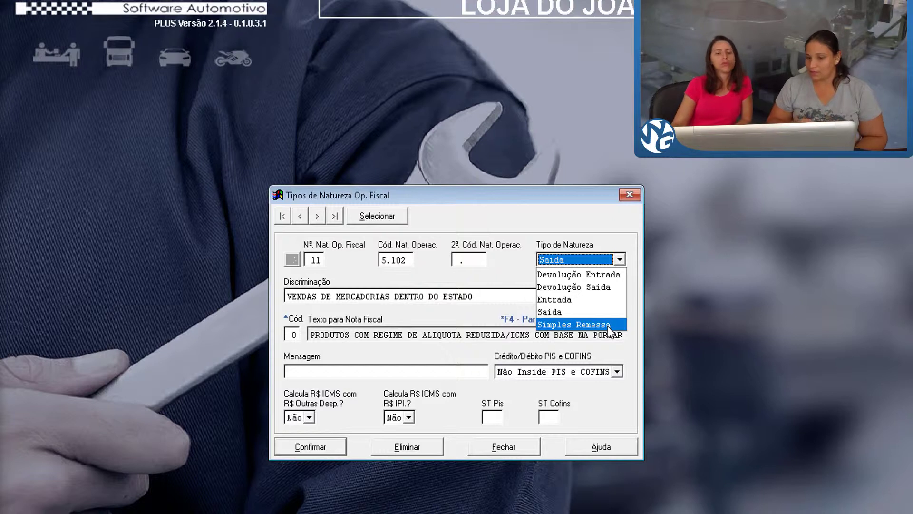
{"action": "left_click", "coordinate": [525, 277]}
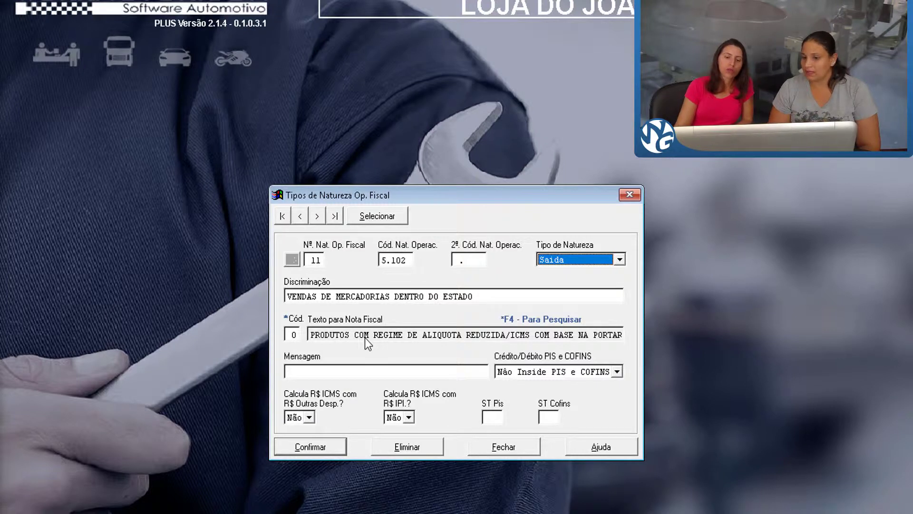
Keep the PIS and COFINS credit/debit option as Não Inside PIS e COFINS and save the operation nature.
{"action": "left_click", "coordinate": [617, 373]}
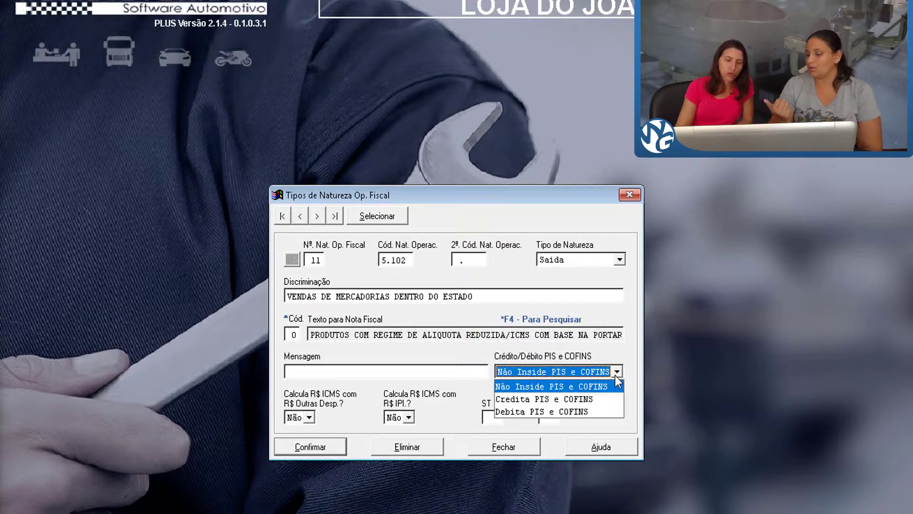
{"action": "left_click", "coordinate": [578, 385]}
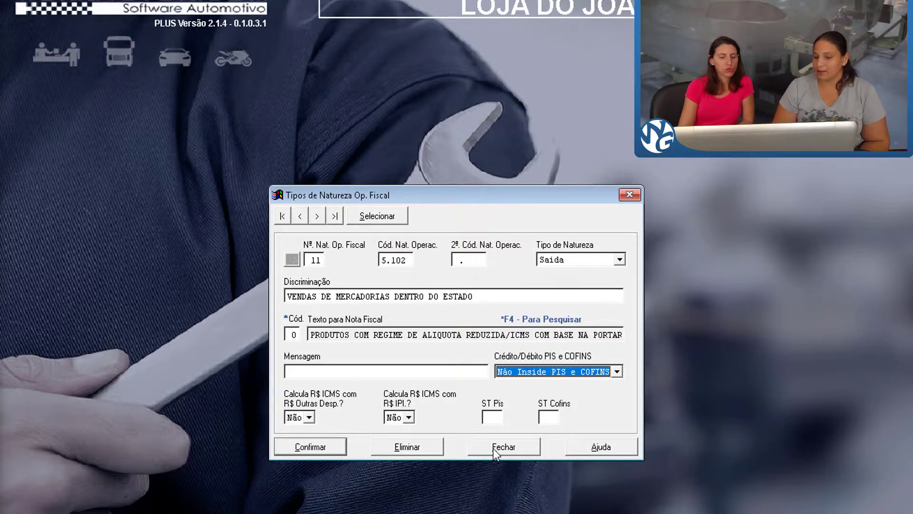
{"action": "left_click", "coordinate": [277, 447]}
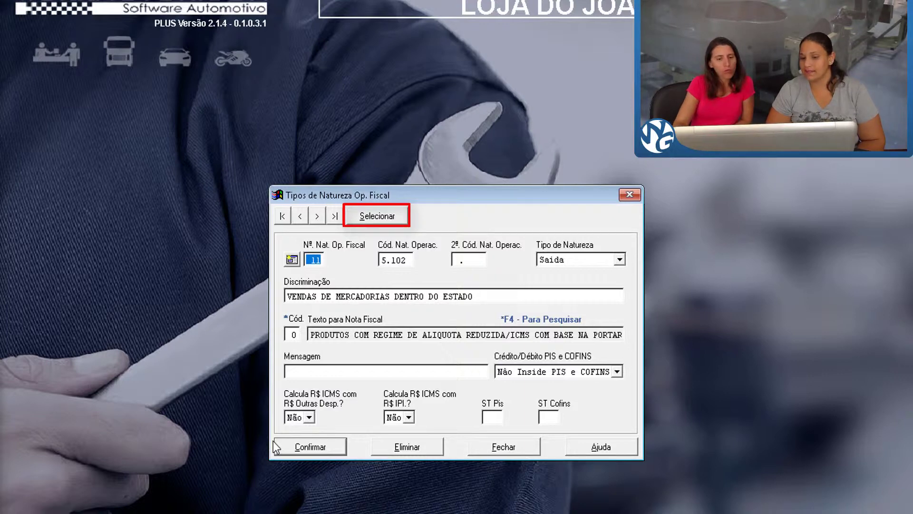
Review the list of registered fiscal operation natures, then close the list and the operation nature window.
{"action": "left_click", "coordinate": [379, 220]}
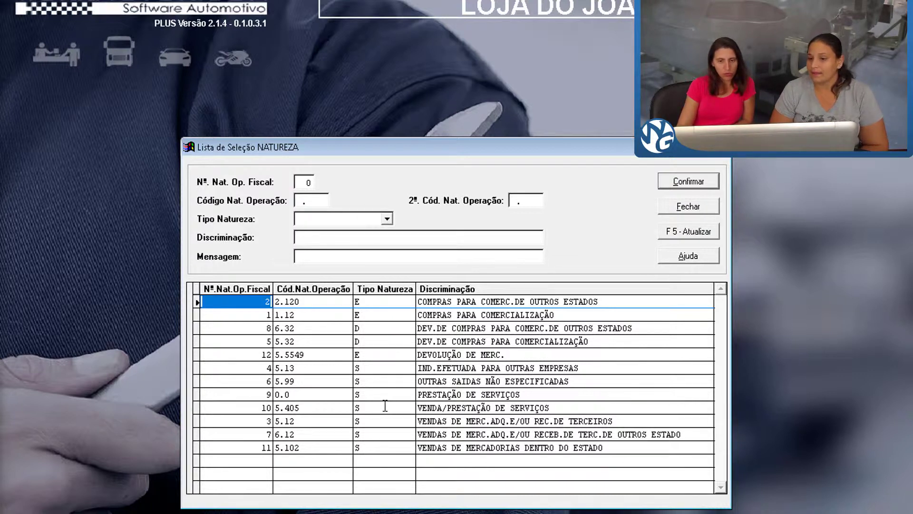
{"action": "left_click", "coordinate": [708, 204]}
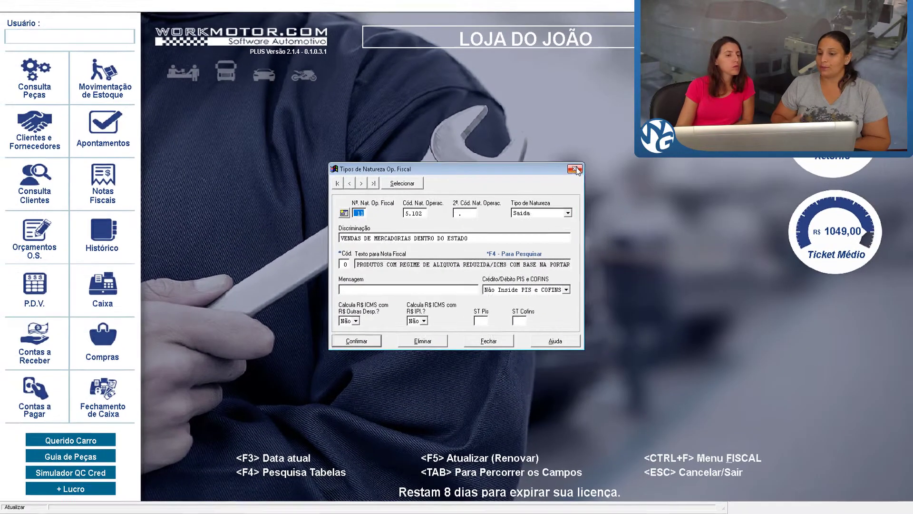
{"action": "left_click", "coordinate": [574, 169]}
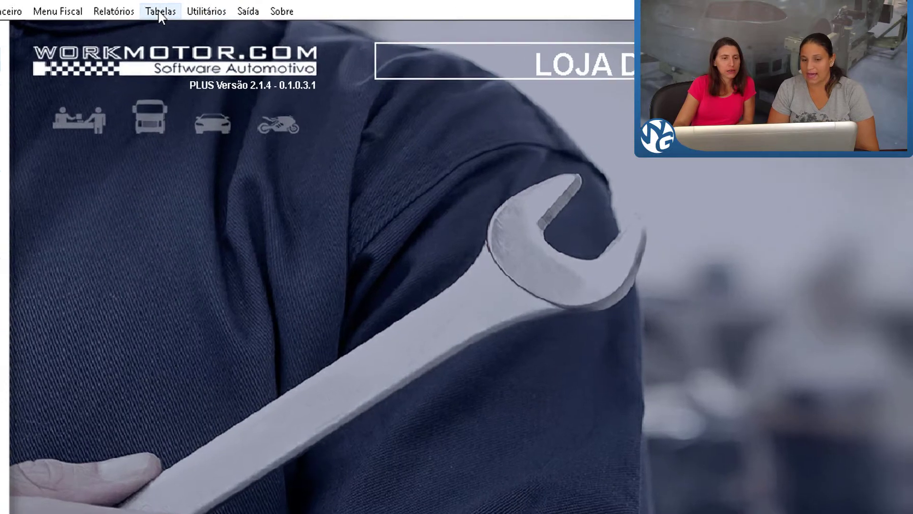
Open the ICMS table for fiscal notes and check its list of registered entries.
{"action": "left_click", "coordinate": [233, 7]}
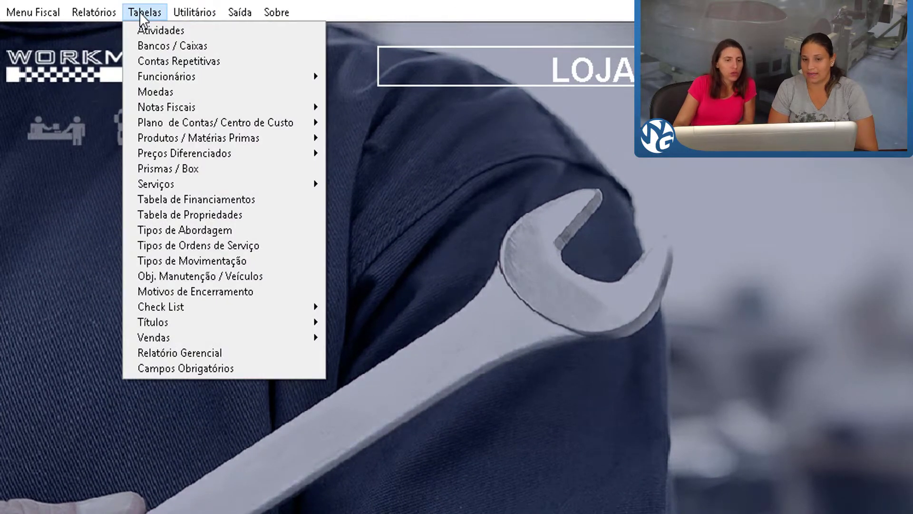
{"action": "mouse_move", "coordinate": [174, 83]}
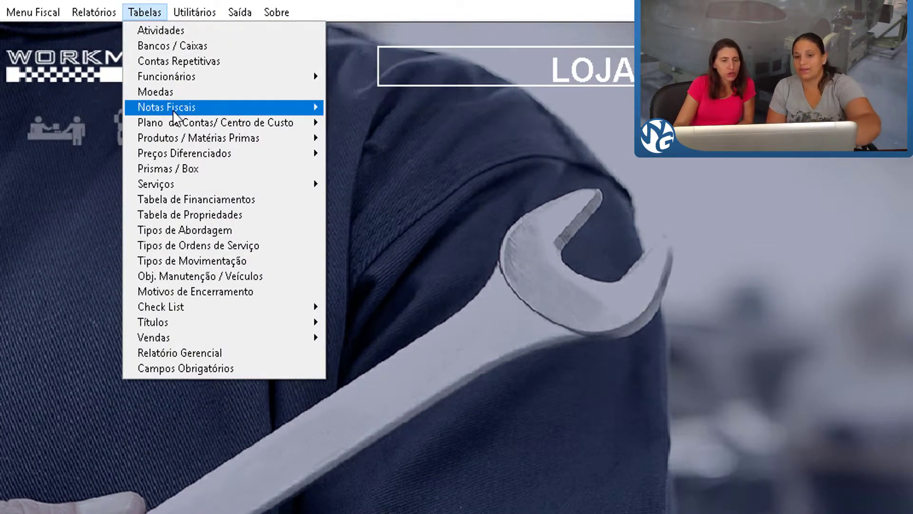
{"action": "mouse_move", "coordinate": [173, 111]}
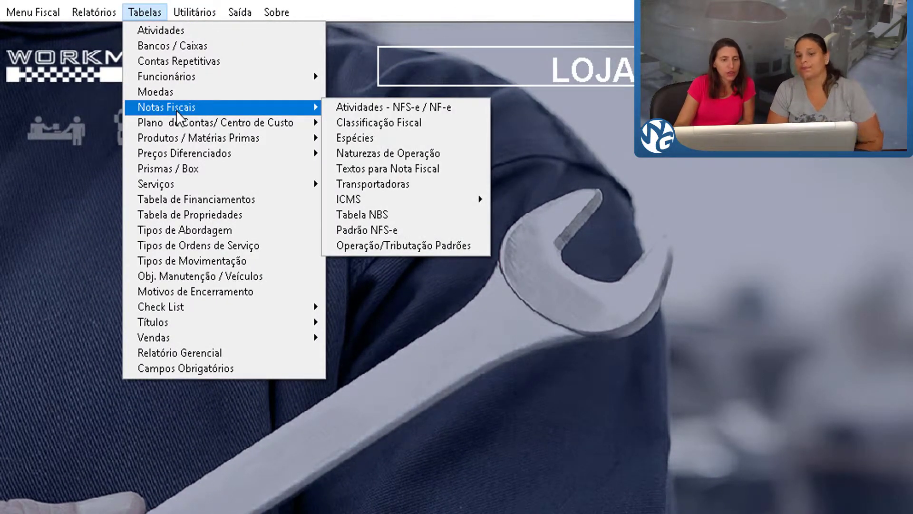
{"action": "mouse_move", "coordinate": [401, 193]}
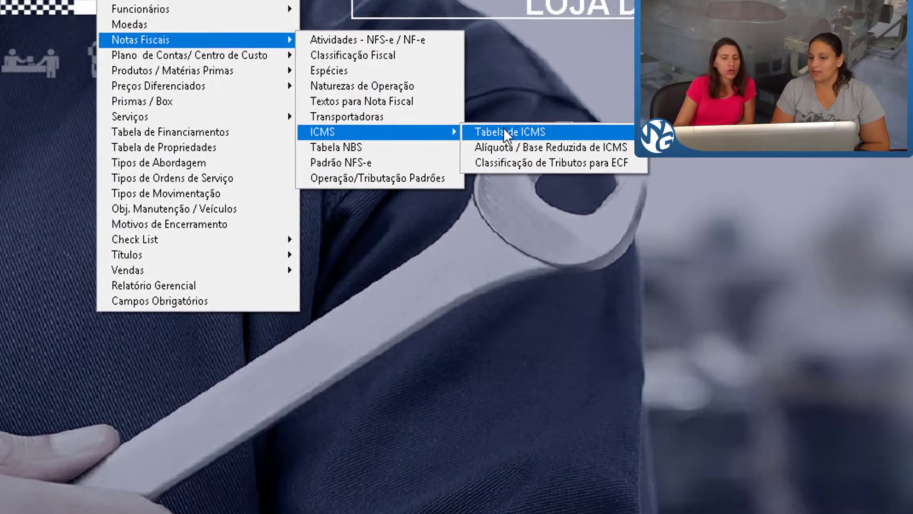
{"action": "left_click", "coordinate": [507, 199]}
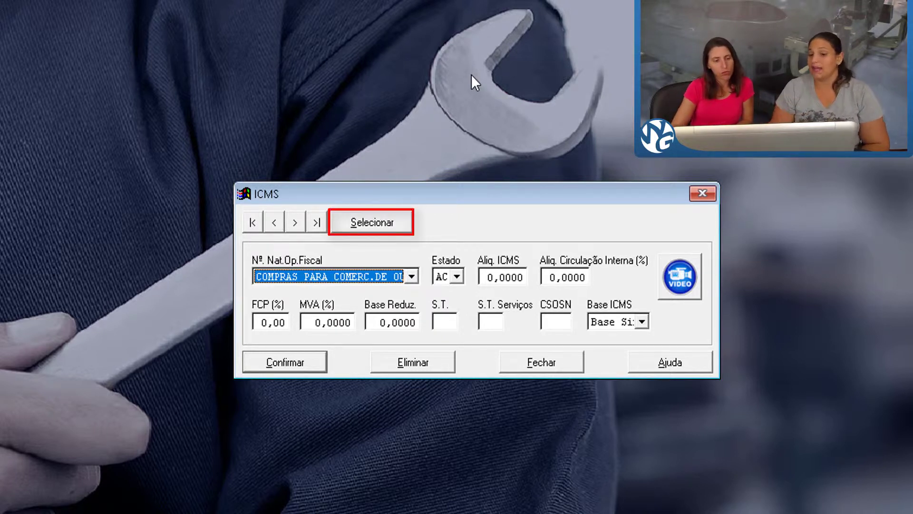
{"action": "left_click", "coordinate": [358, 228]}
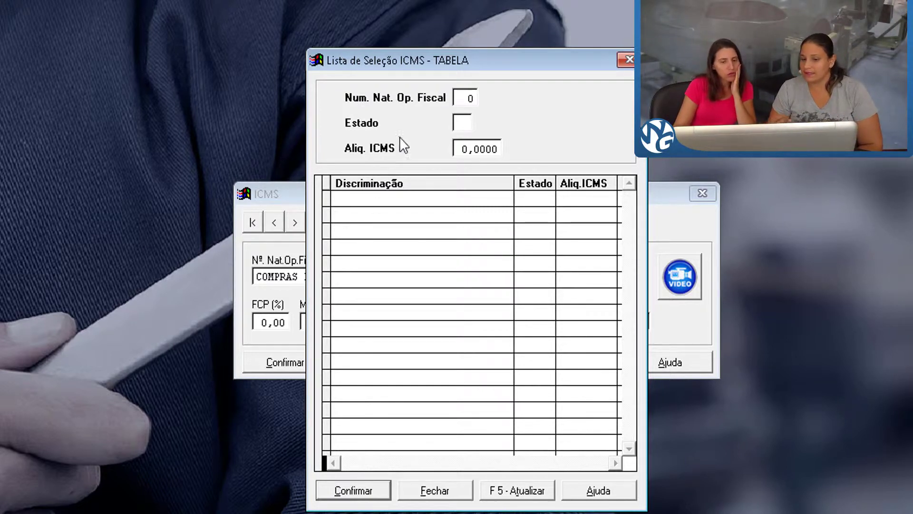
{"action": "left_click", "coordinate": [625, 60]}
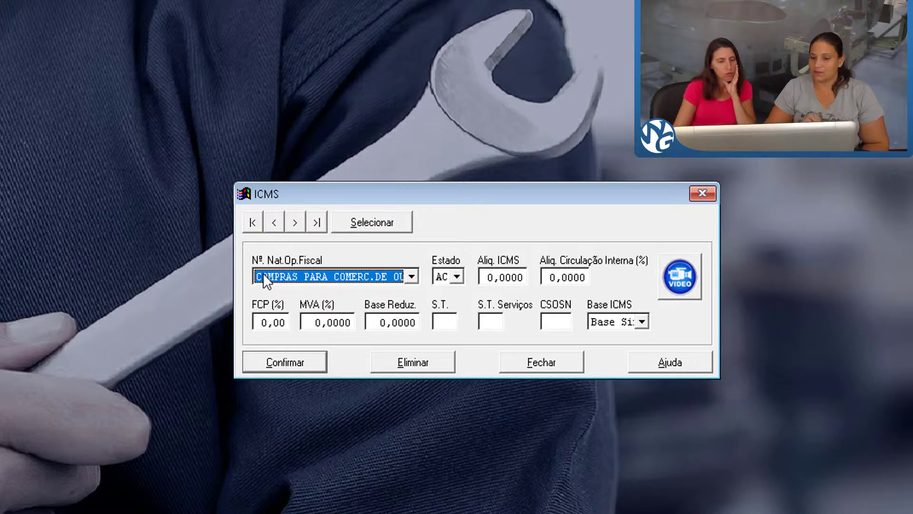
Choose the nature VENDAS DE MERC.ADQ.E/OU RECEB.DE TERC.DE OUTROS ESTADO and the state BA for the new ICMS entry.
{"action": "left_click", "coordinate": [412, 276]}
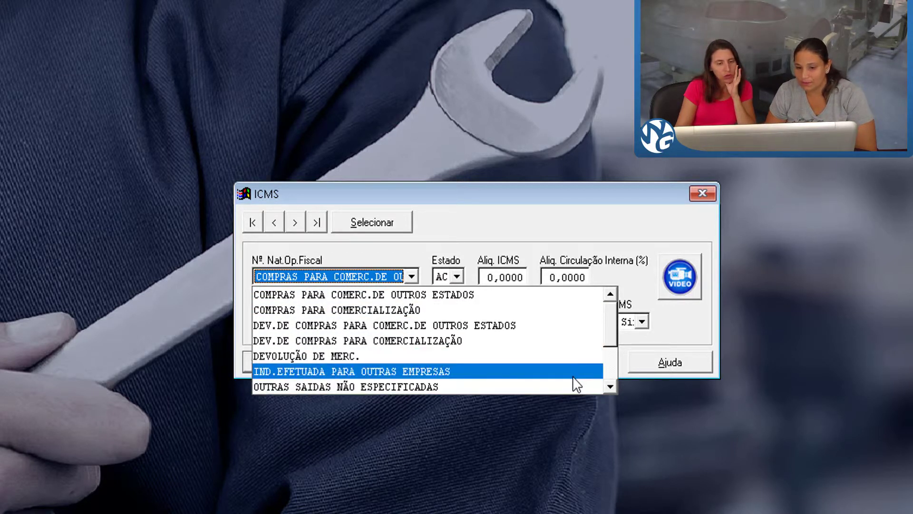
{"action": "left_click", "coordinate": [607, 387]}
{"action": "left_click", "coordinate": [610, 391]}
{"action": "left_click", "coordinate": [610, 390]}
{"action": "left_click", "coordinate": [610, 389]}
{"action": "left_click", "coordinate": [611, 389]}
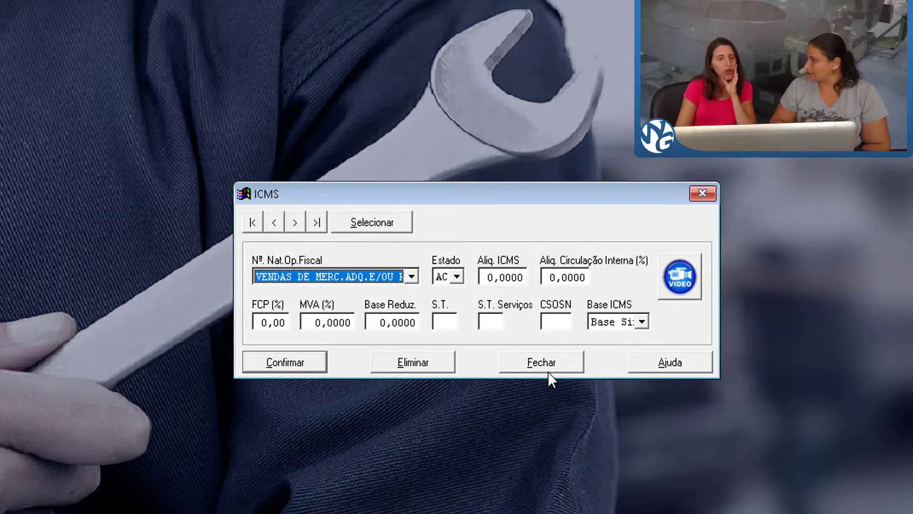
{"action": "left_click", "coordinate": [461, 276]}
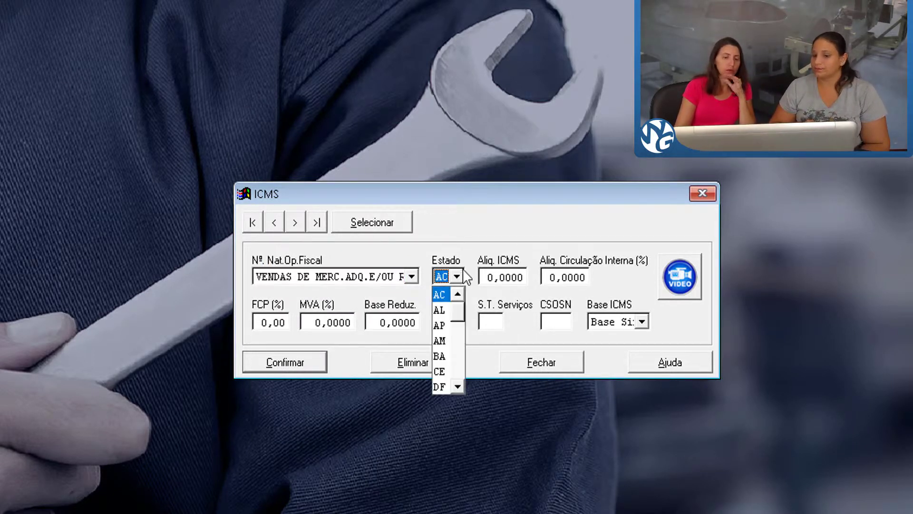
{"action": "left_click", "coordinate": [444, 355]}
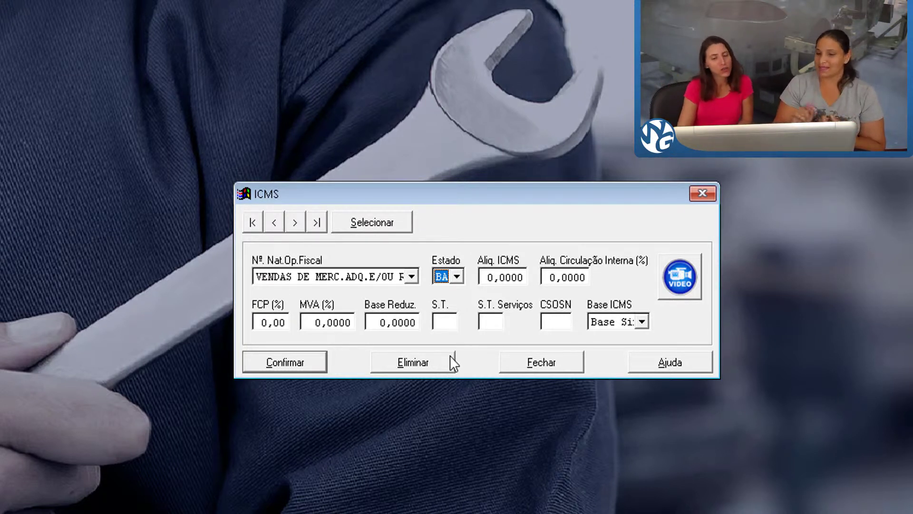
Set the ICMS rate to 5 and the internal circulation rate to 18% for the BA entry.
{"action": "left_click", "coordinate": [491, 278]}
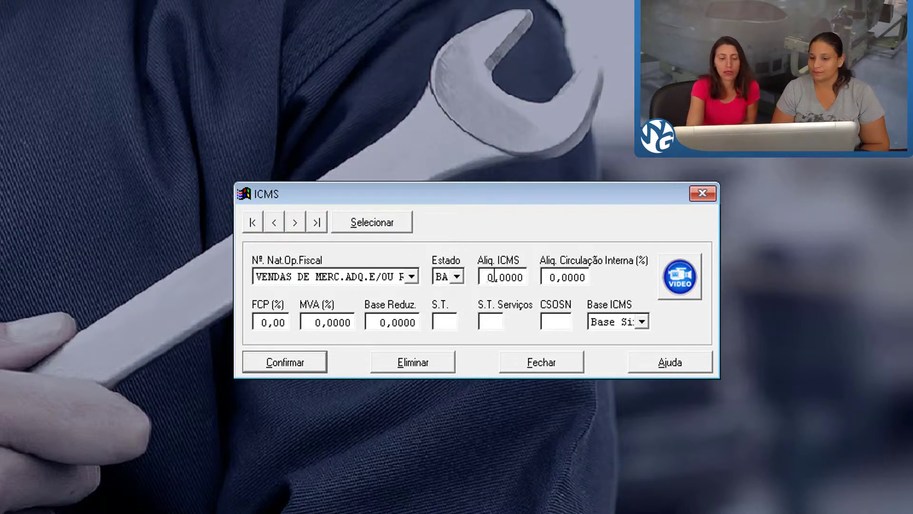
{"action": "type", "text": "5"}
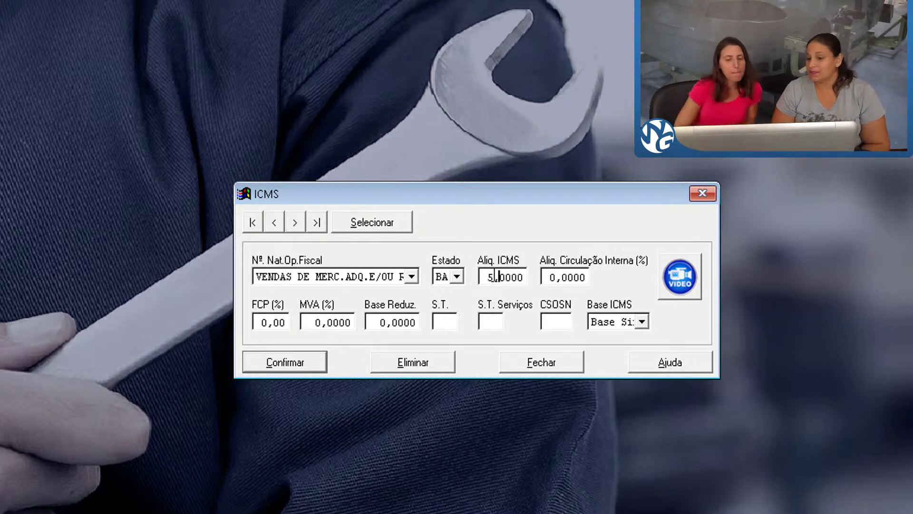
{"action": "key", "text": "Tab"}
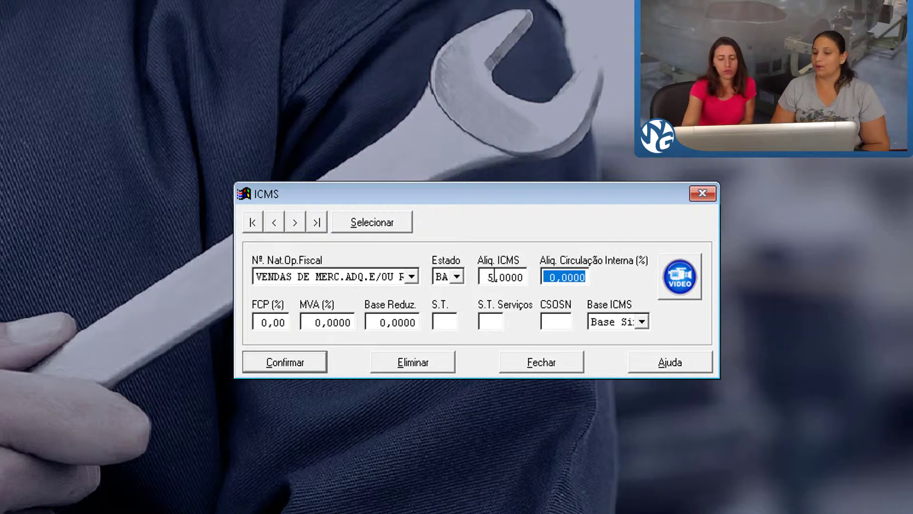
{"action": "type", "text": "1"}
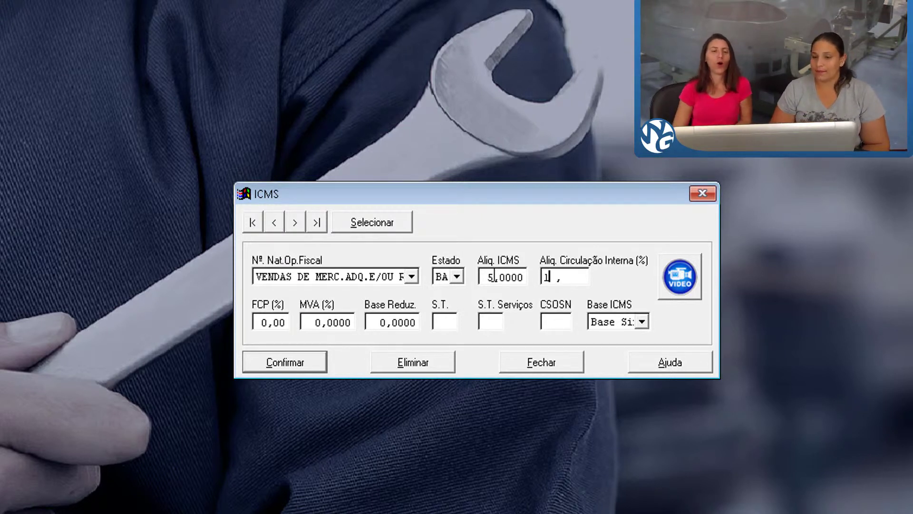
{"action": "type", "text": "8"}
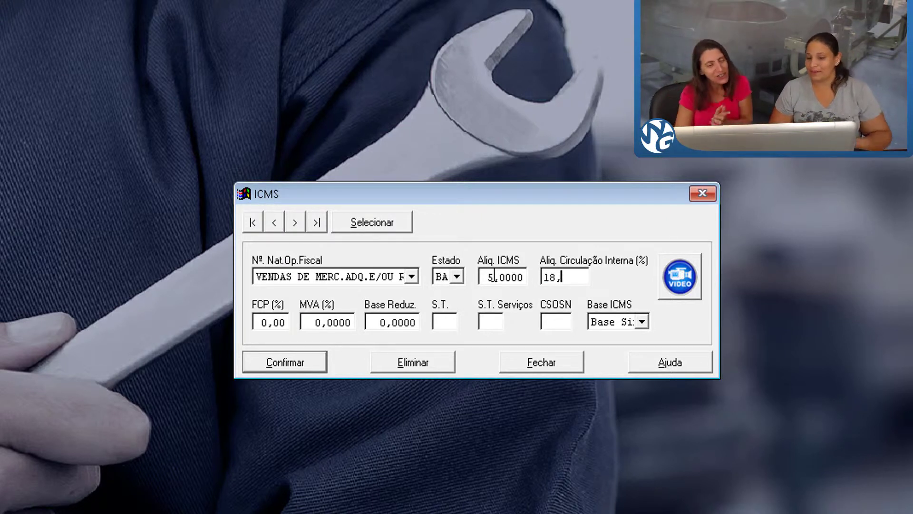
{"action": "key", "text": "Tab"}
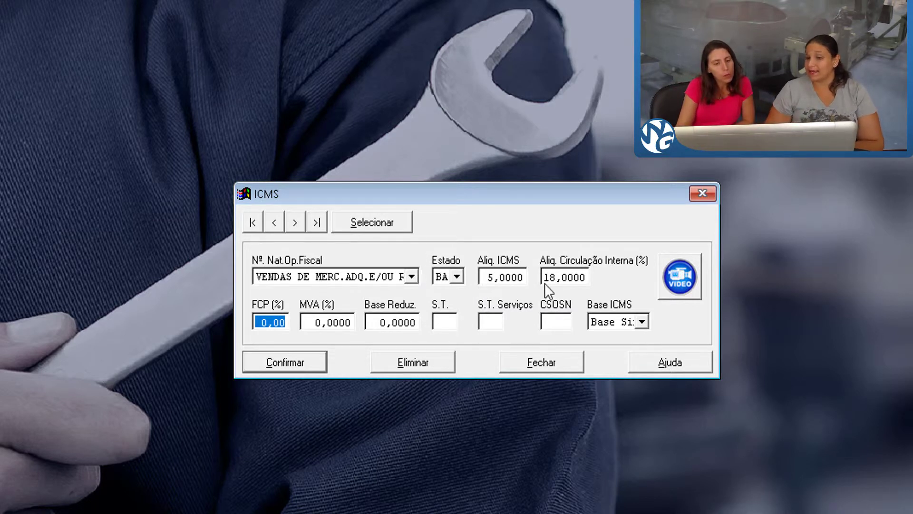
Review the ICMS base options, keep Base Simples, and save the BA entry.
{"action": "left_click", "coordinate": [647, 323]}
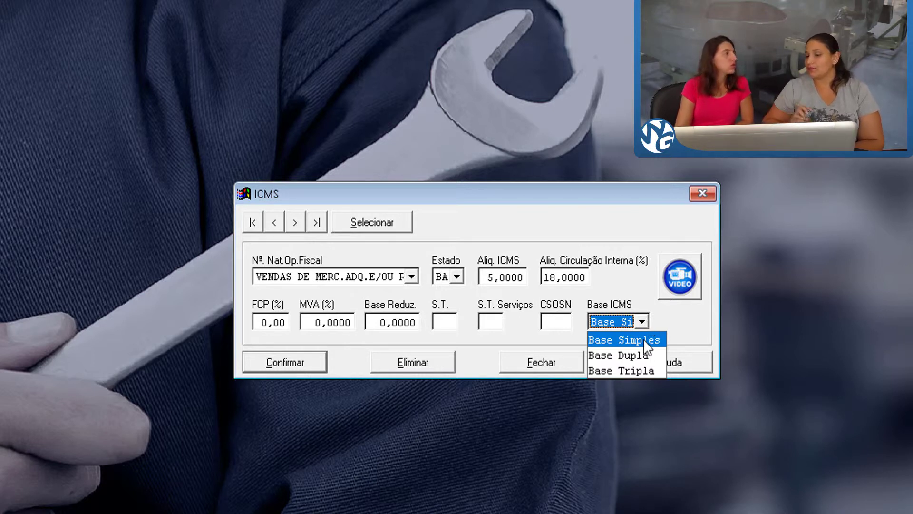
{"action": "left_click", "coordinate": [644, 340]}
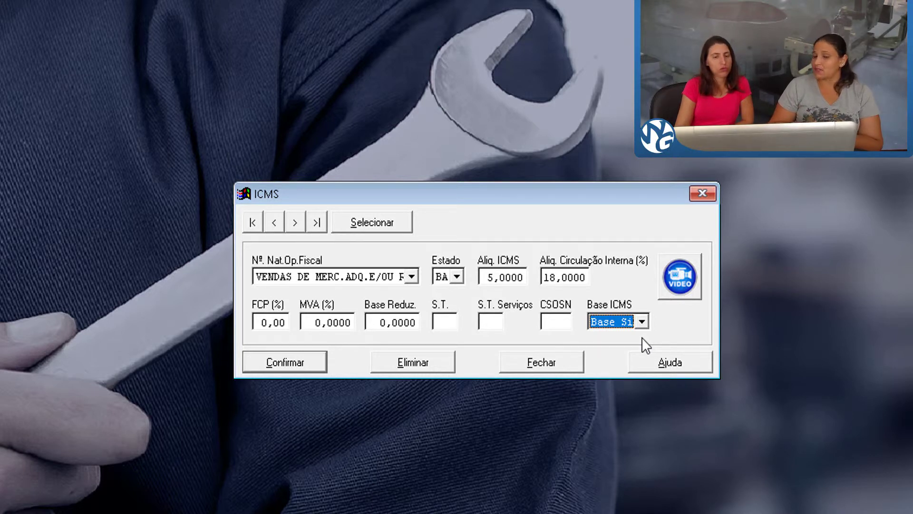
{"action": "left_click", "coordinate": [642, 323]}
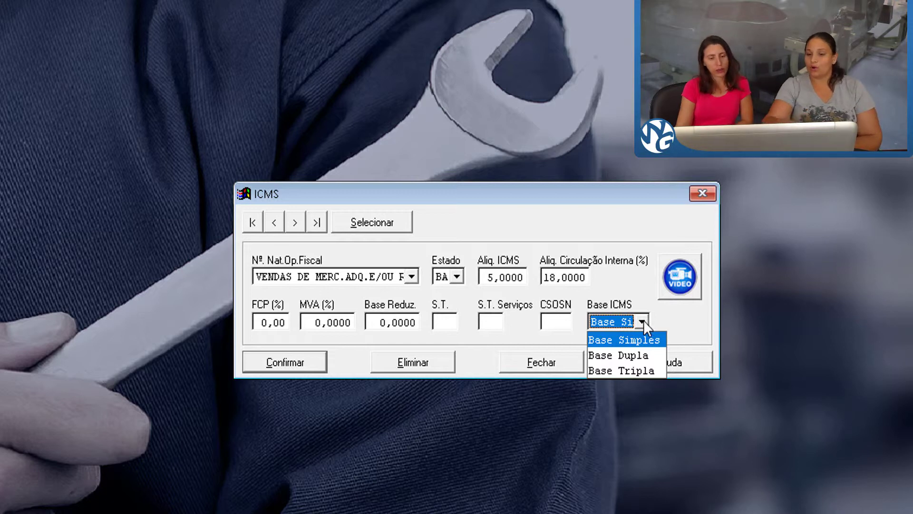
{"action": "left_click", "coordinate": [642, 322]}
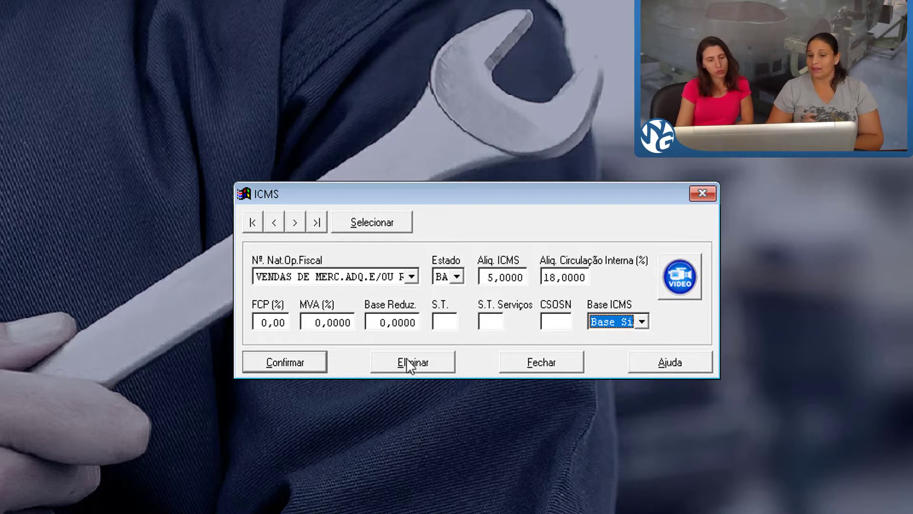
{"action": "left_click", "coordinate": [299, 357]}
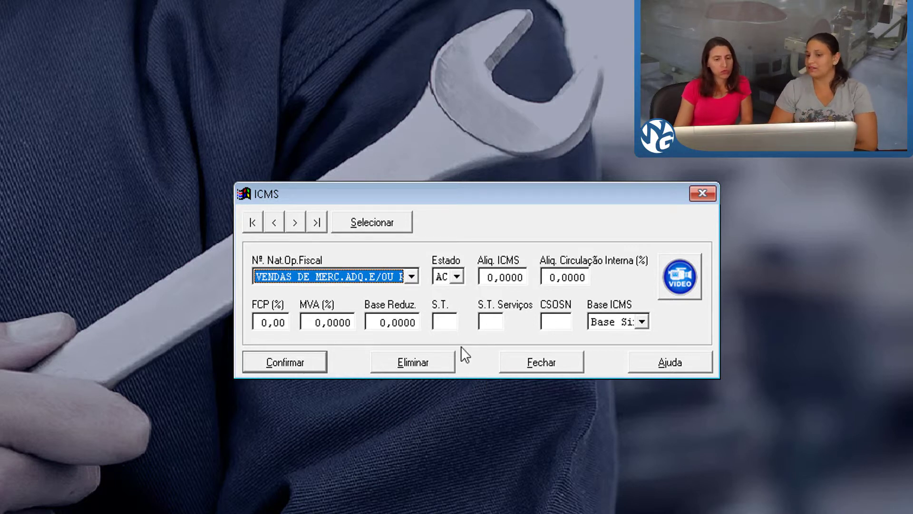
Load the saved BA entry from the ICMS list and check its ICMS and internal circulation rates.
{"action": "left_click", "coordinate": [384, 231]}
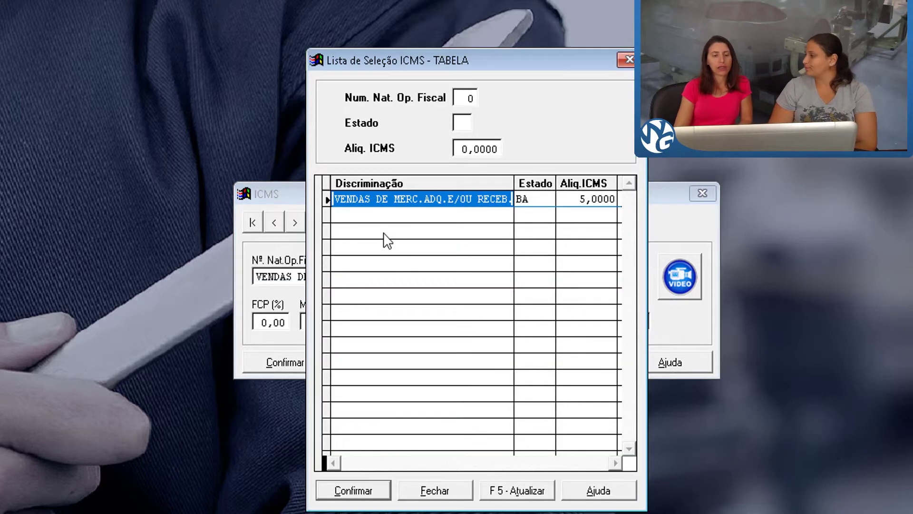
{"action": "left_click", "coordinate": [407, 200]}
{"action": "double_click", "coordinate": [407, 201]}
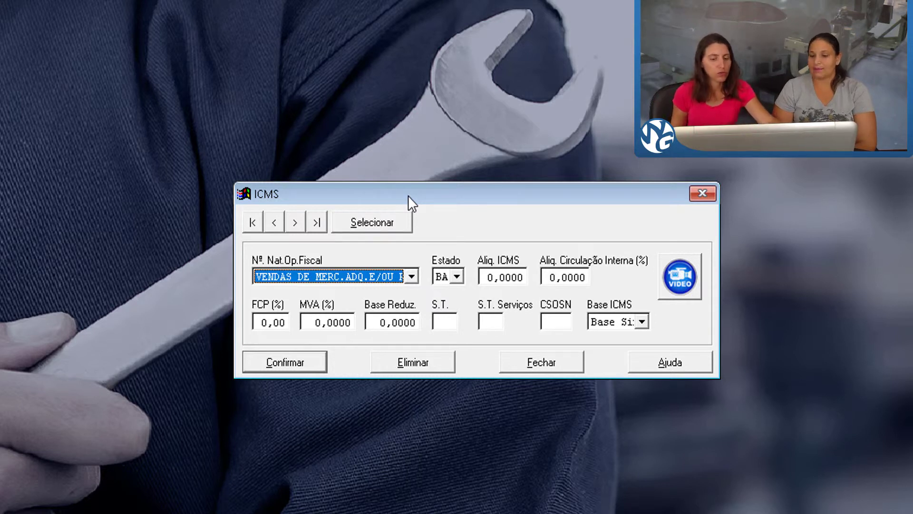
{"action": "key", "text": "Tab"}
{"action": "key", "text": "Tab"}
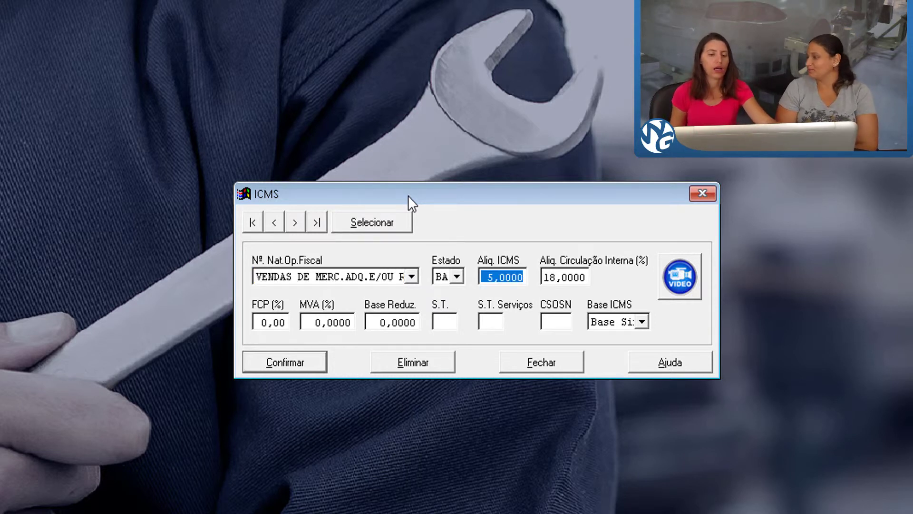
{"action": "key", "text": "Tab"}
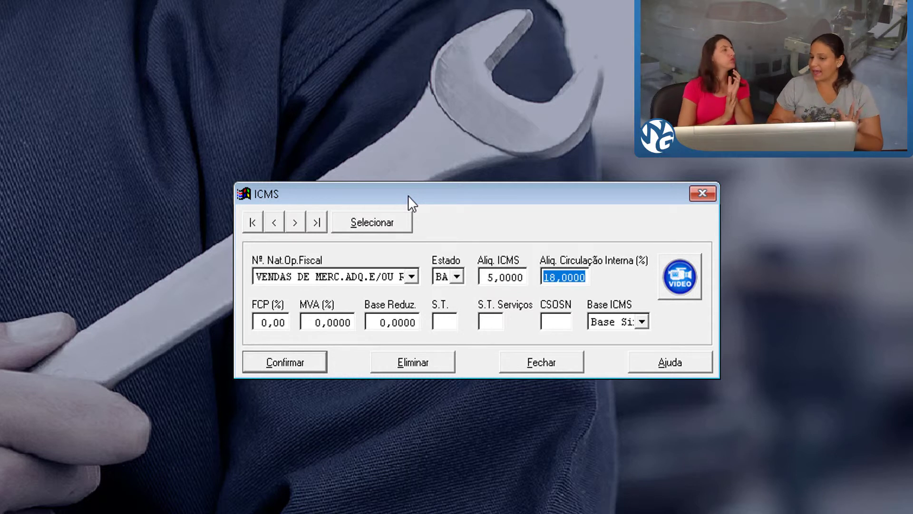